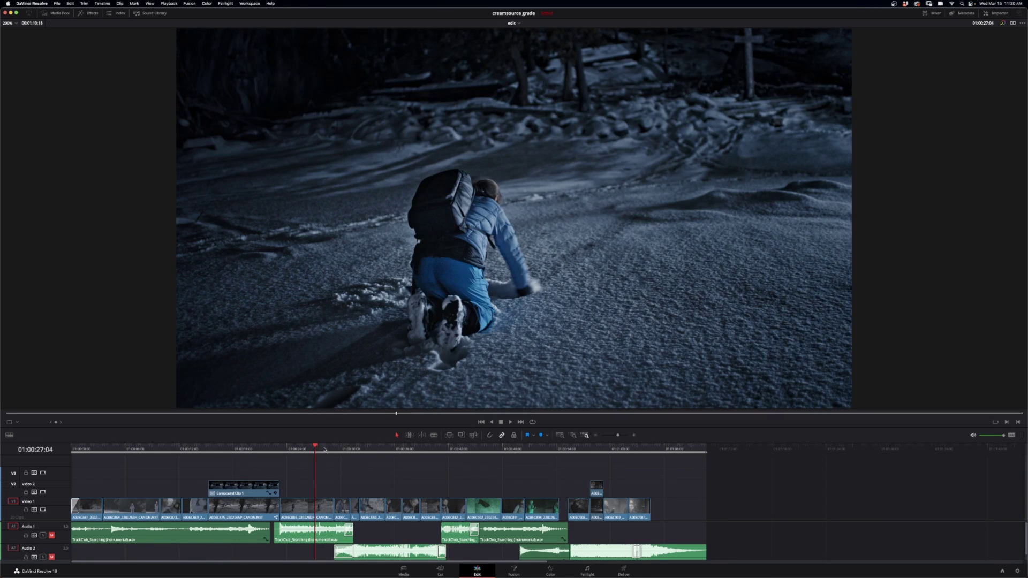
Fast-play the film from near the start and stop back on the woods shot frame
click(329, 449)
key(Up)
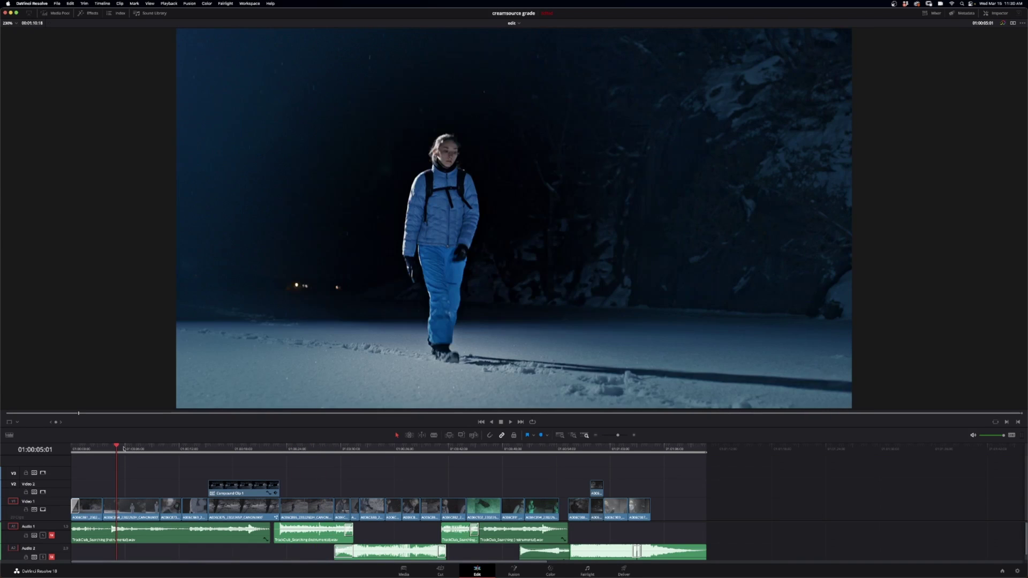
key(l)
key(l)
key(l)
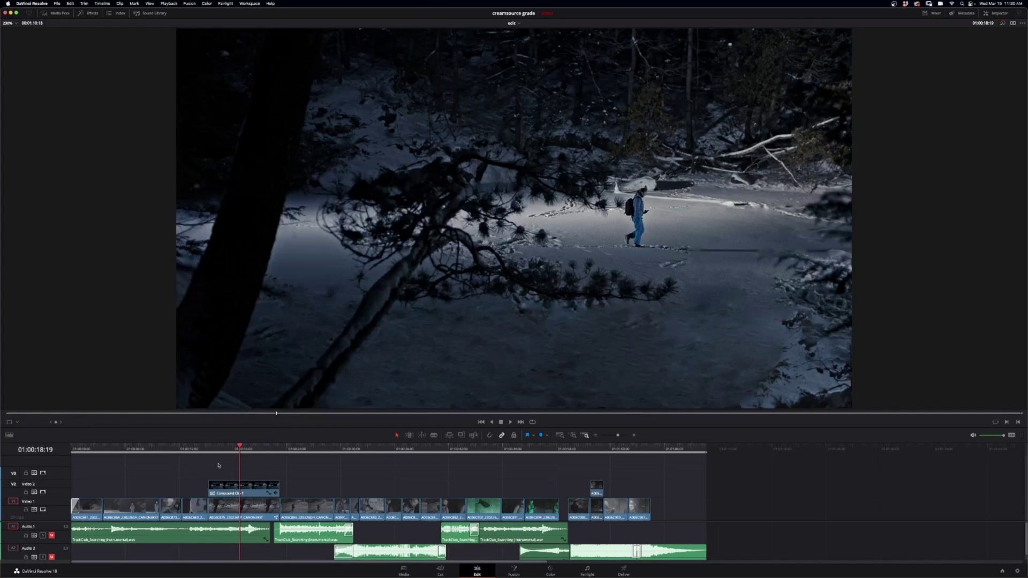
key(k)
key(Left)
key(Left)
key(Left)
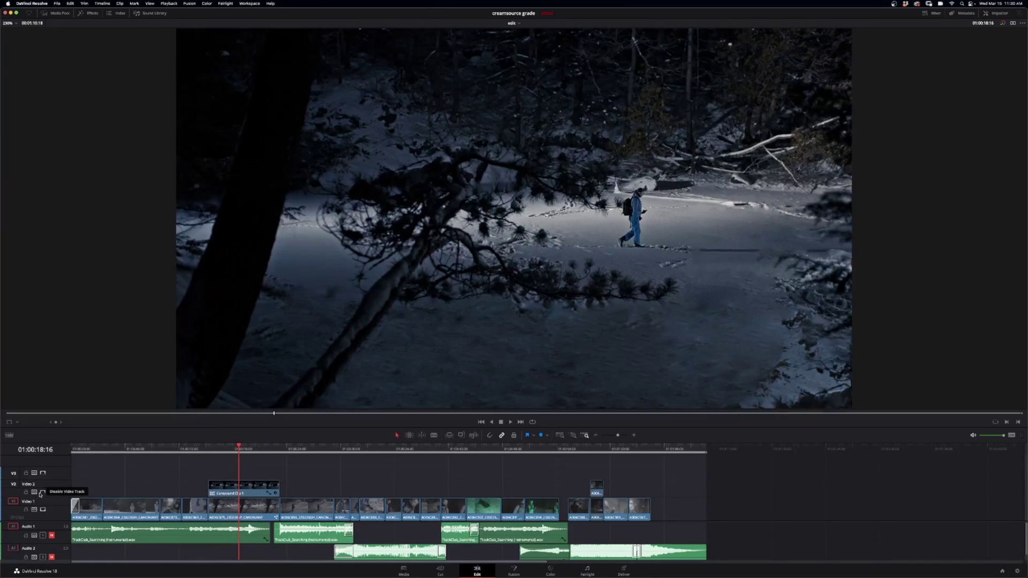
Compare the woods shot with the Video 2 overlay hidden and shown, then save the project
click(42, 493)
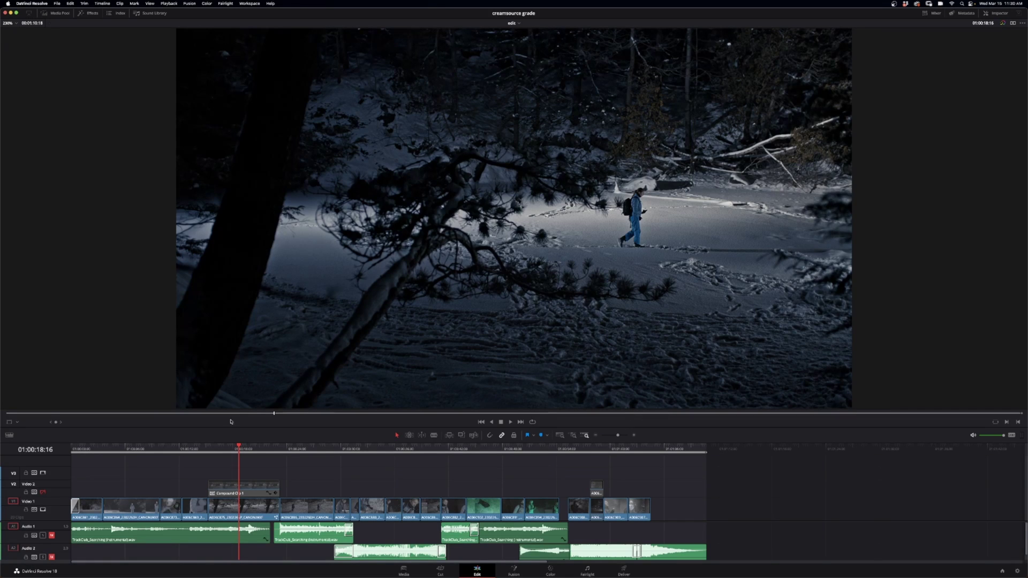
click(43, 493)
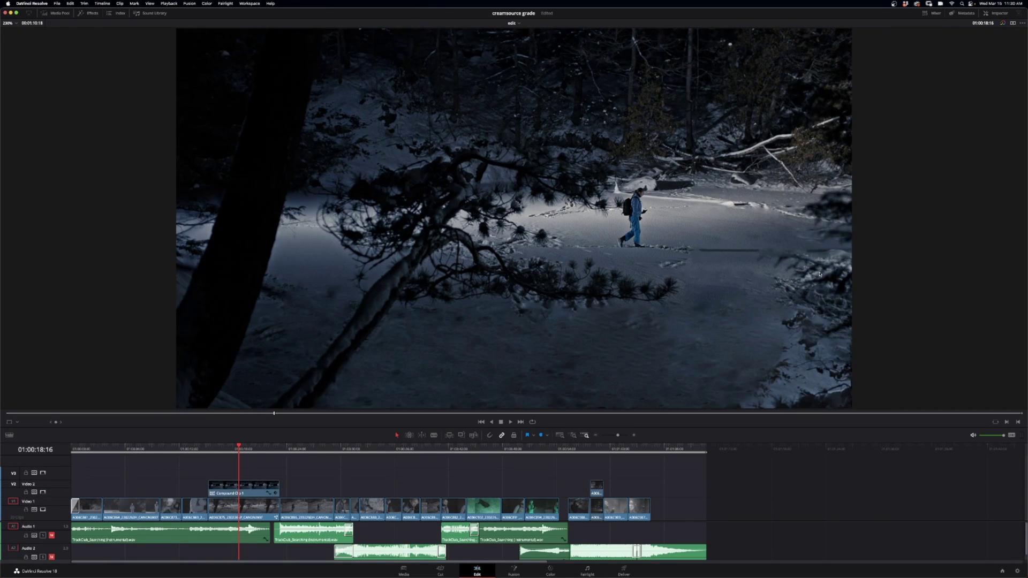
key(super+s)
View the woods shot on the Color page at 01:00:20:18, then return to Edit and the snow-dust shot
key(shift+6)
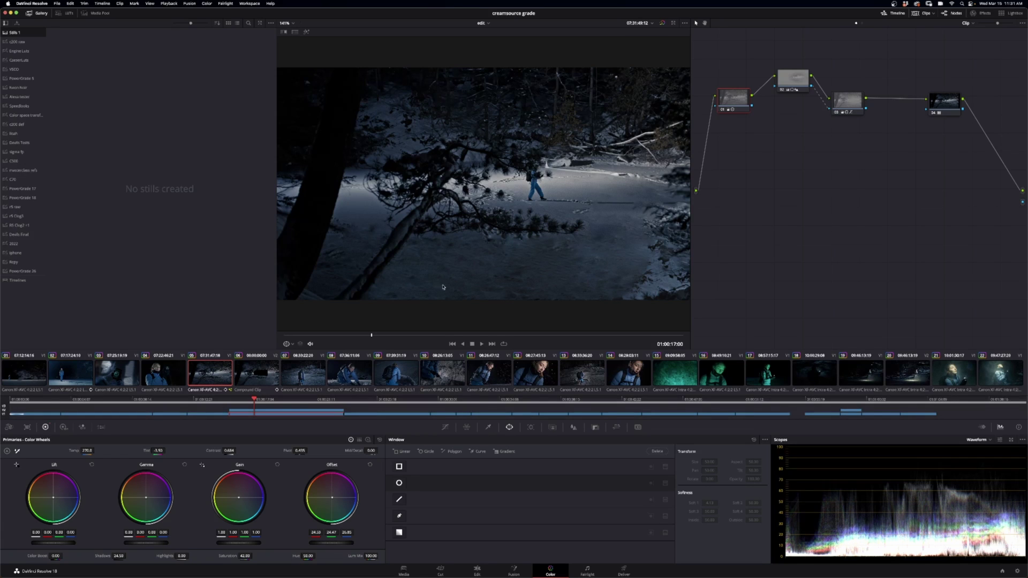
drag(383, 334, 547, 318)
key(shift+4)
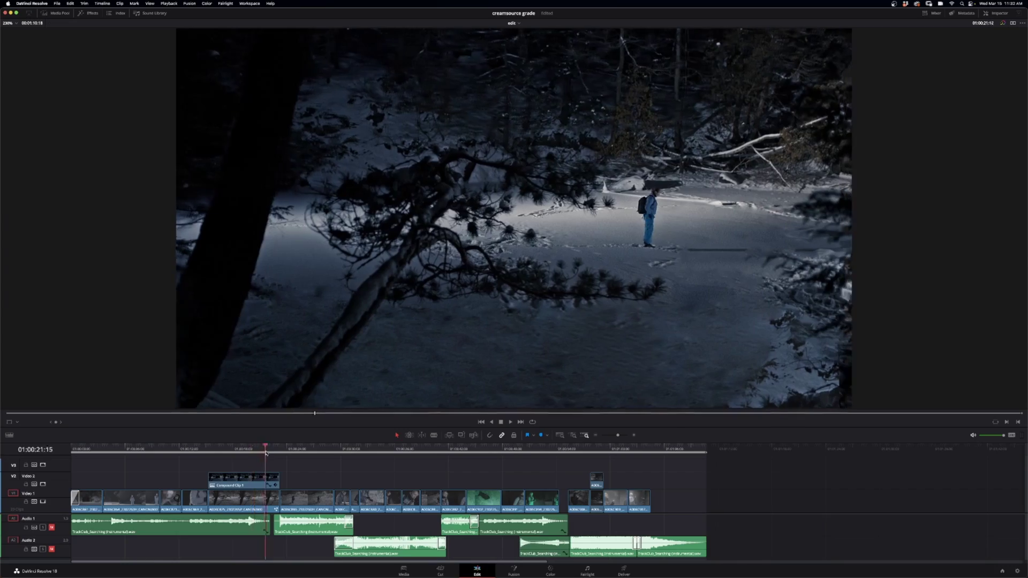
mouse_move(269, 452)
mouse_down()
mouse_move(257, 453)
mouse_move(277, 452)
mouse_move(245, 452)
mouse_move(261, 448)
mouse_up()
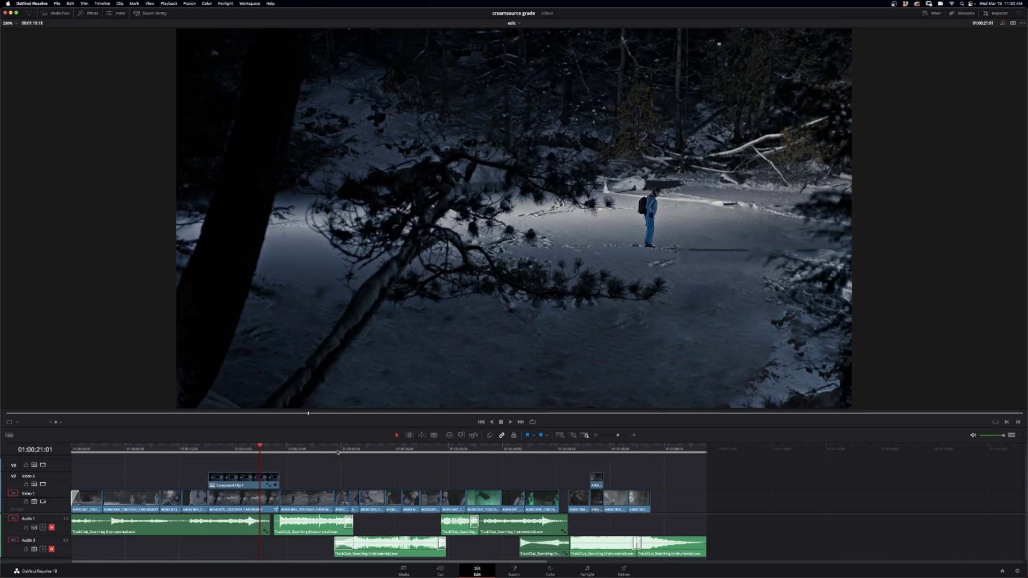
click(597, 449)
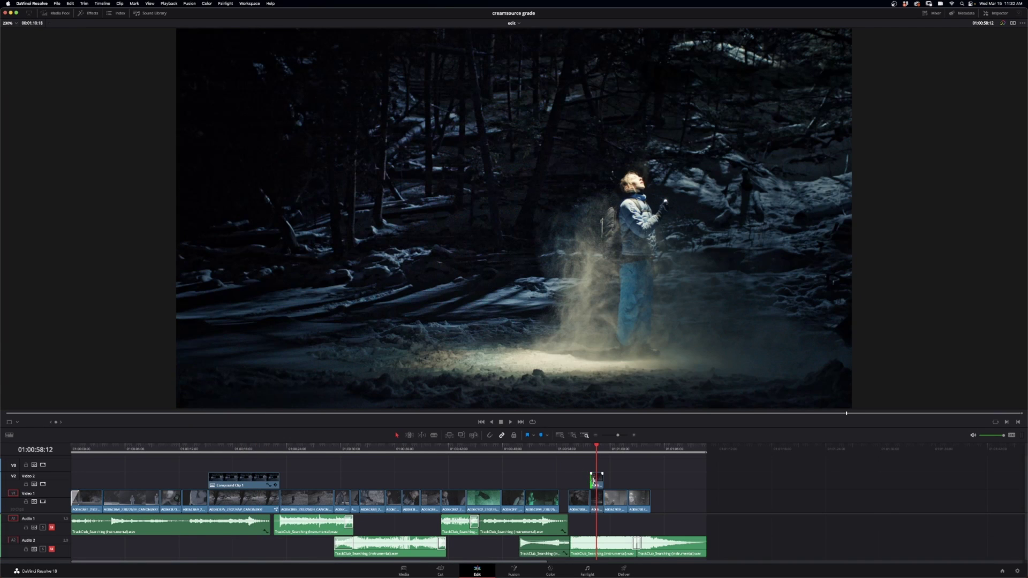
Select the small Video 2 clip and toggle the Video 1 track off and back on
click(598, 481)
click(42, 503)
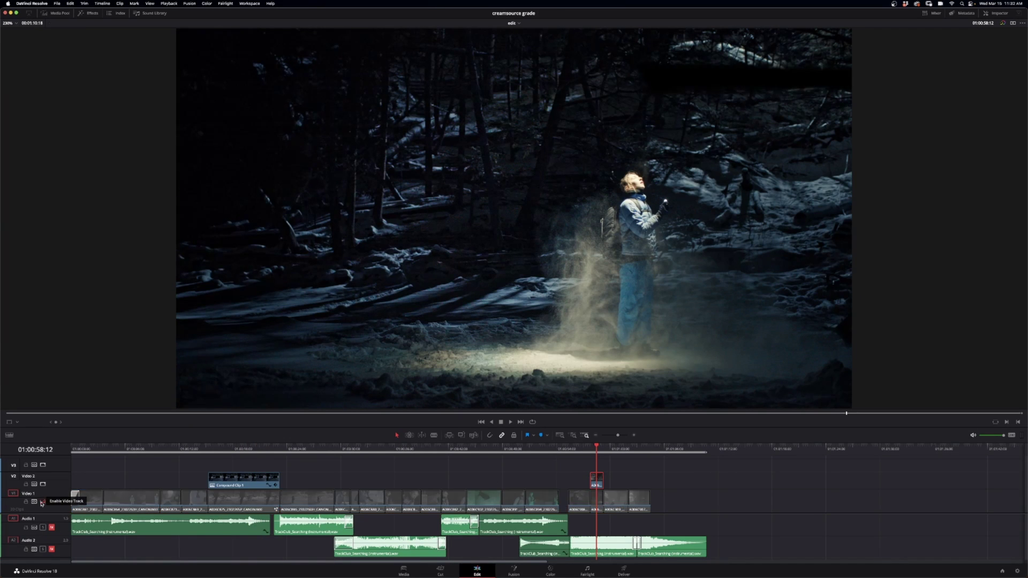
click(42, 502)
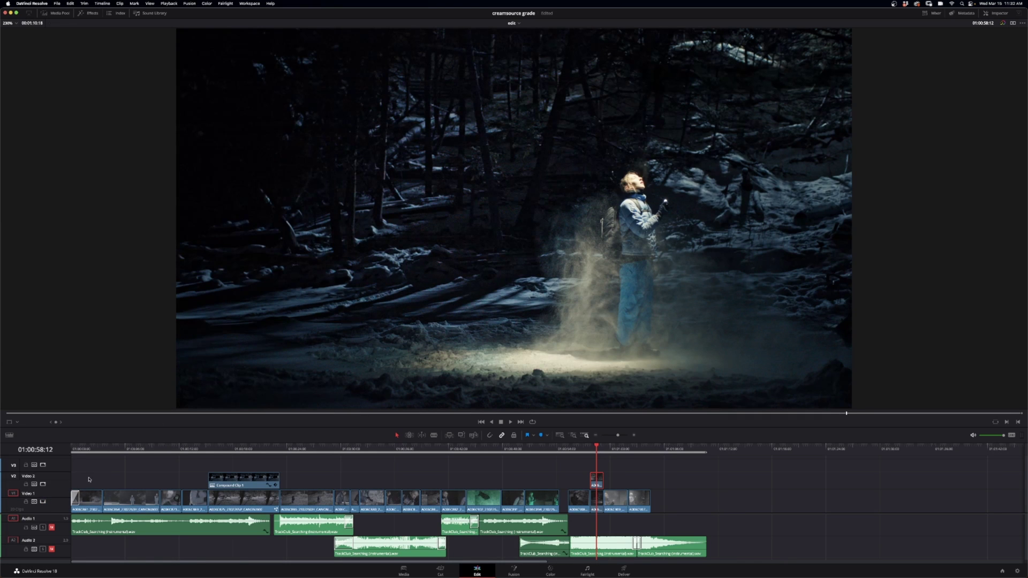
On the Color page, hide the viewer's window outline and go to clip 20's first frame
click(551, 570)
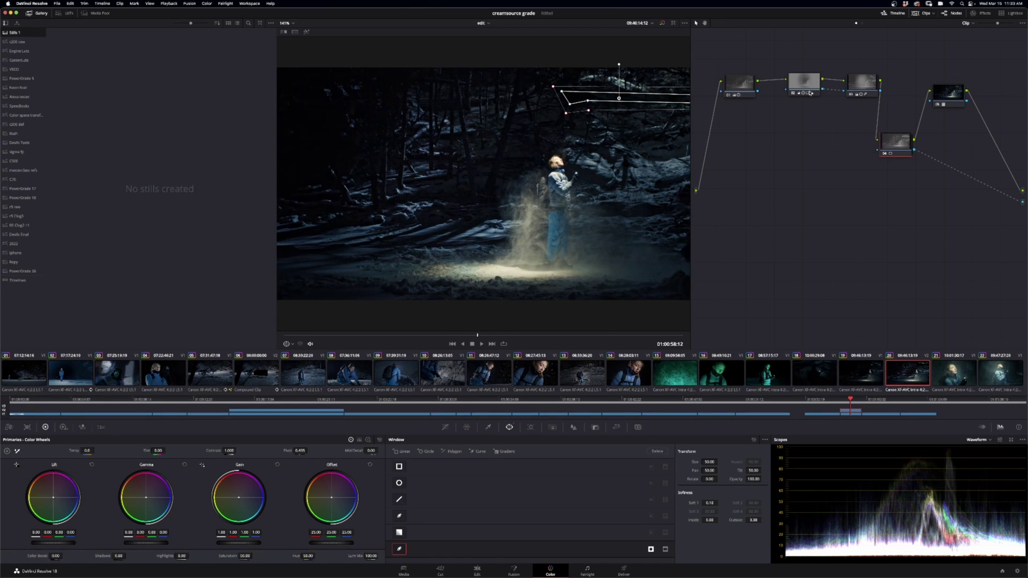
click(289, 344)
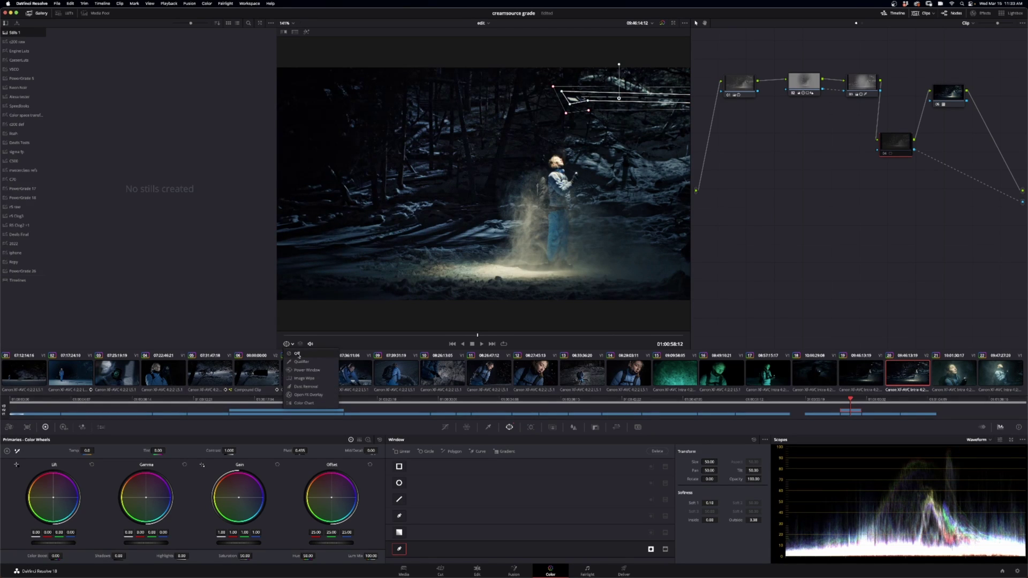
click(310, 360)
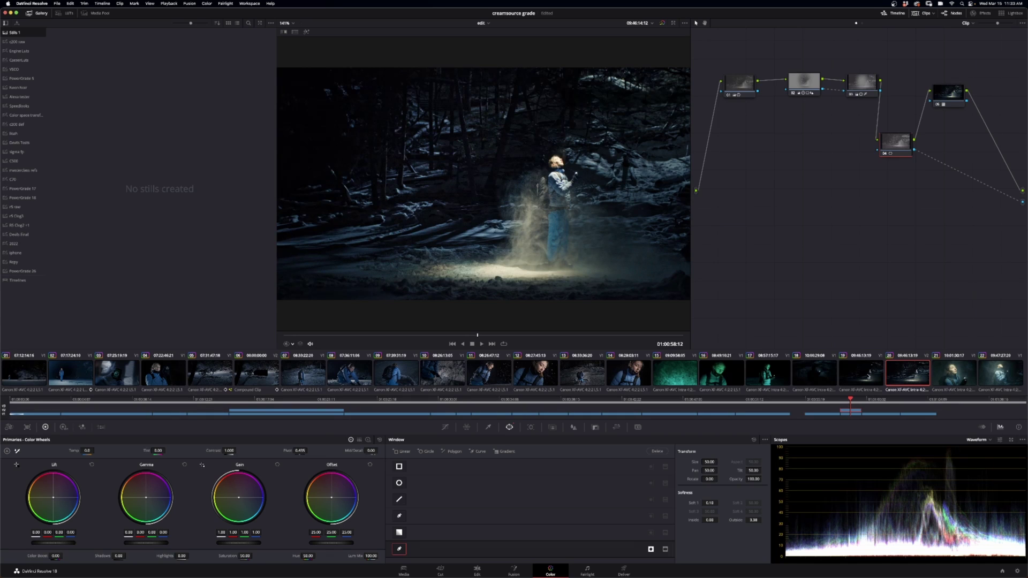
click(894, 375)
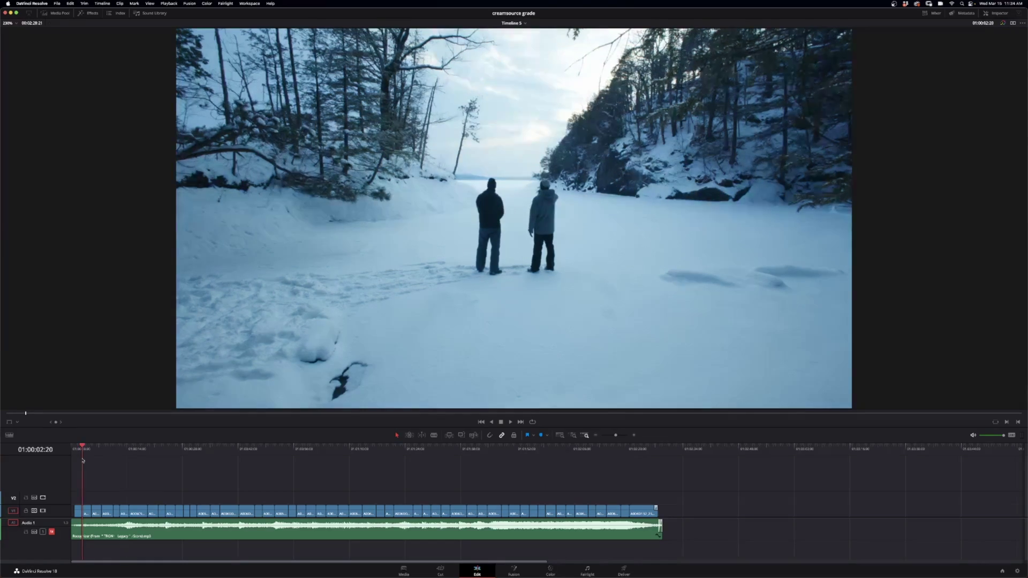
Scrub Timeline 5 from 01:00:02:00 through the woods clip to the rigging setup shot at 01:00:06:18
drag(83, 460, 80, 461)
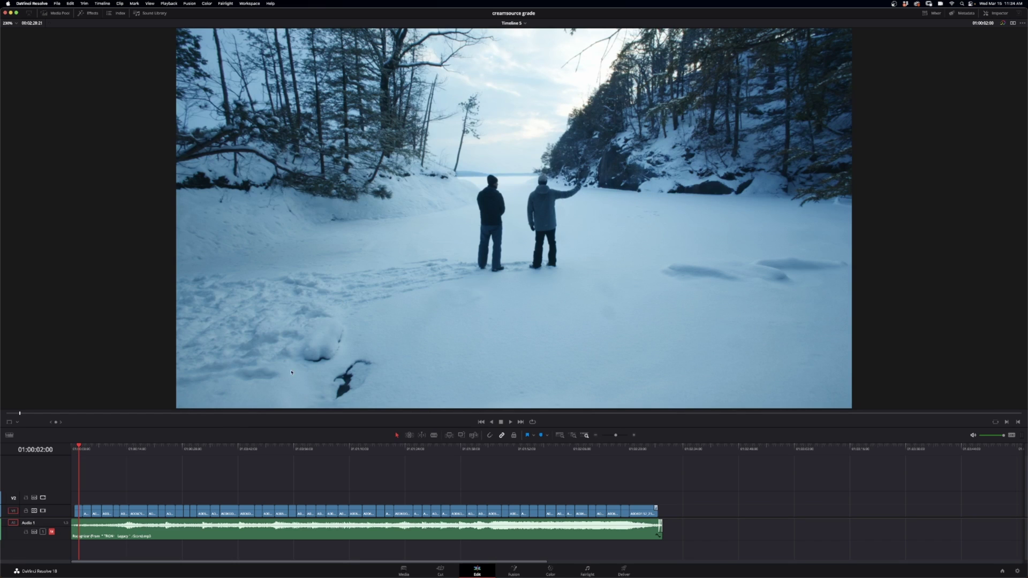
drag(79, 460, 87, 460)
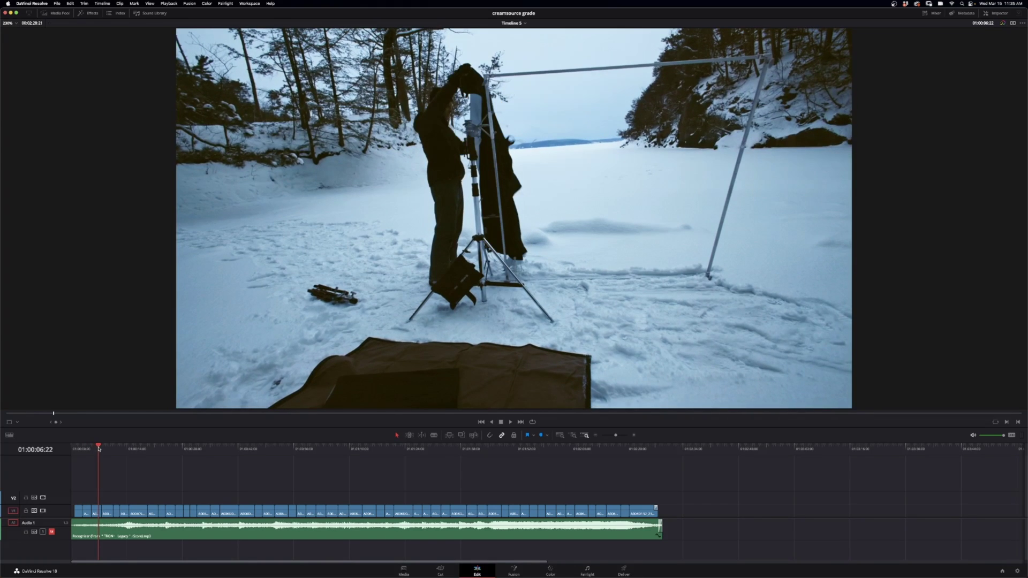
drag(99, 448, 98, 449)
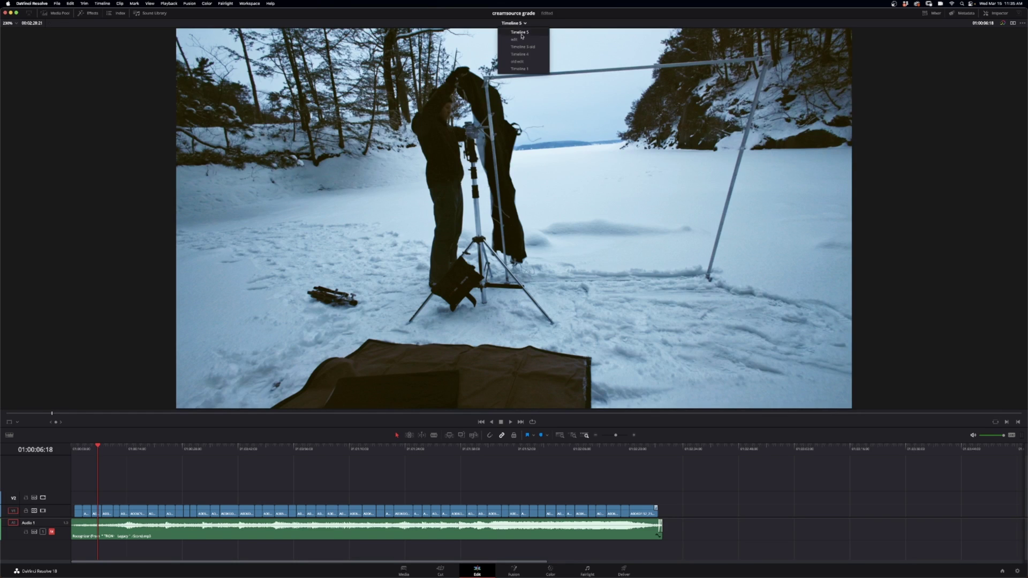
Load the edit timeline, play it from 01:00:05:14 and skip ahead to the kneeling shot
click(521, 39)
click(123, 457)
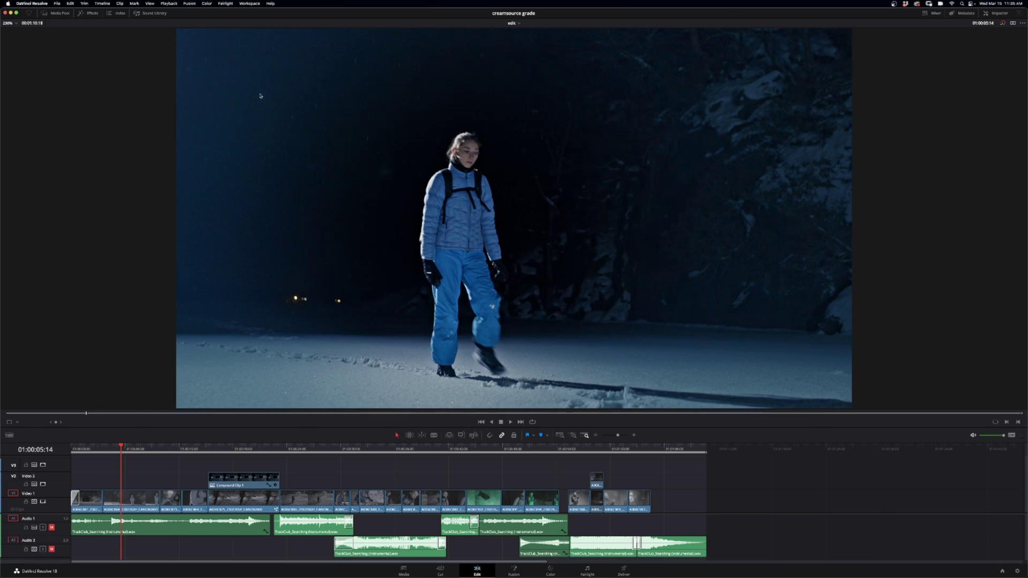
key(space)
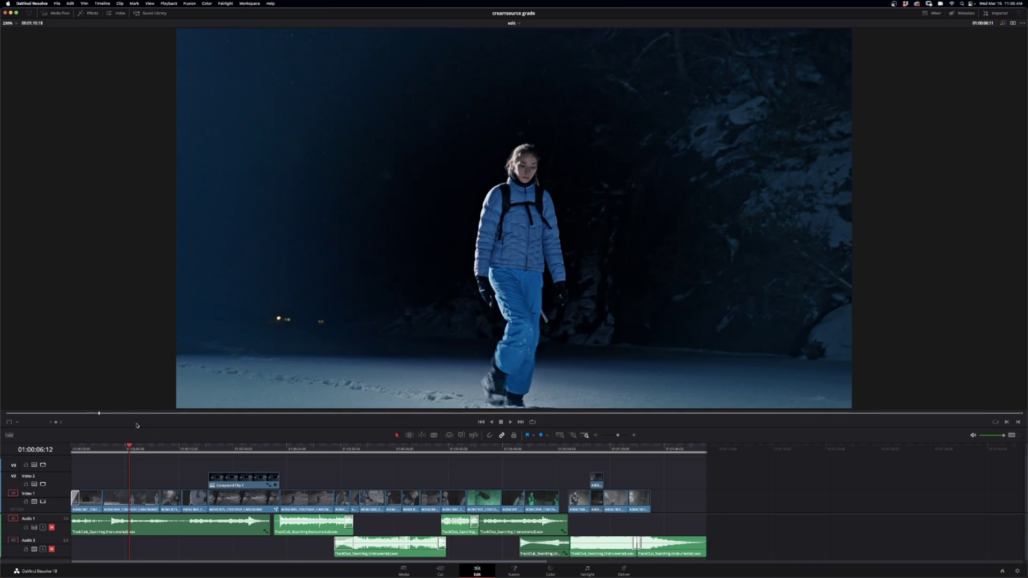
drag(190, 447, 346, 448)
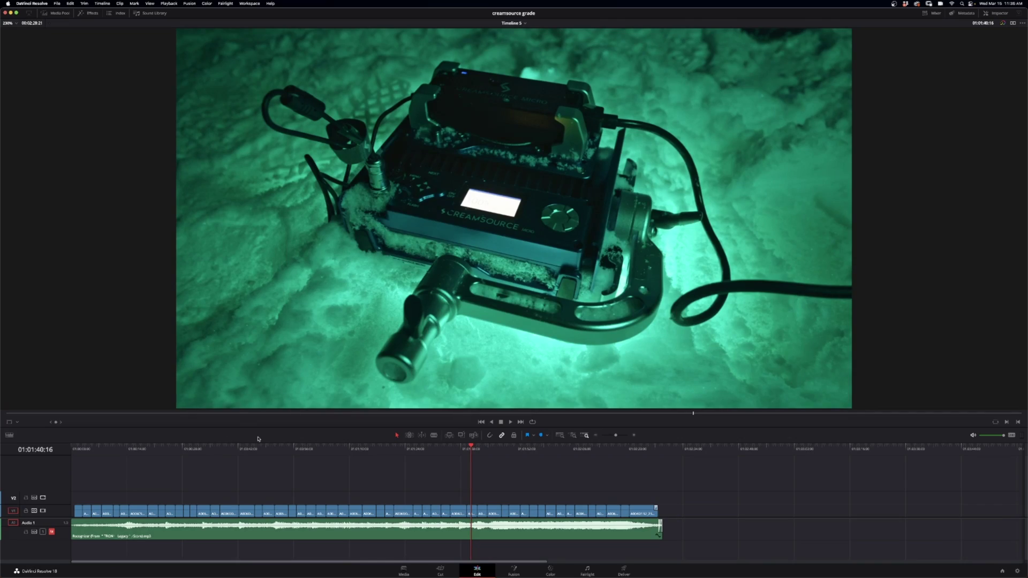
Play Timeline 5's behind-the-scenes footage from the kneeling-light shot to the man in snowy woods at 01:00:48:19
drag(202, 451, 134, 451)
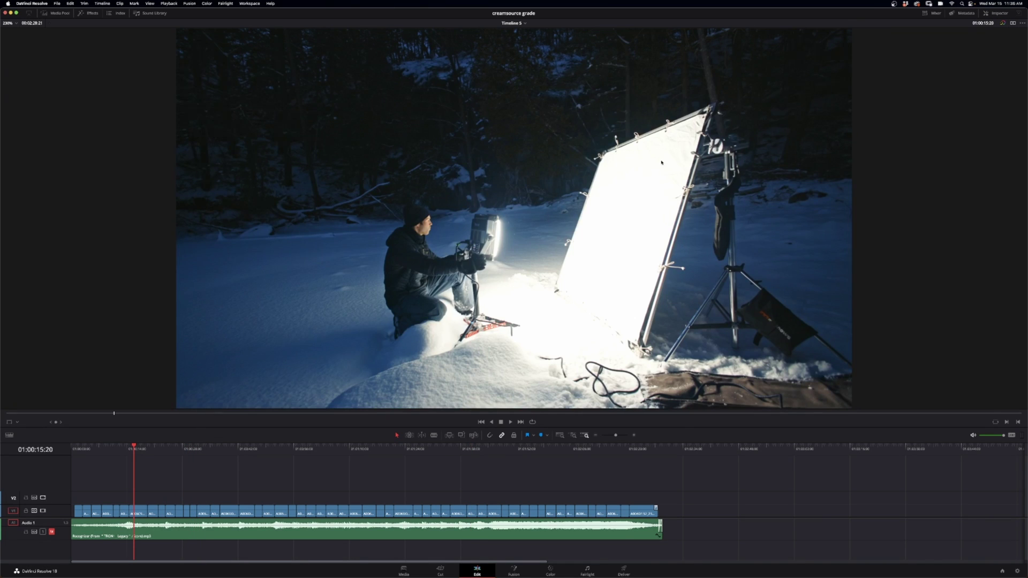
key(space)
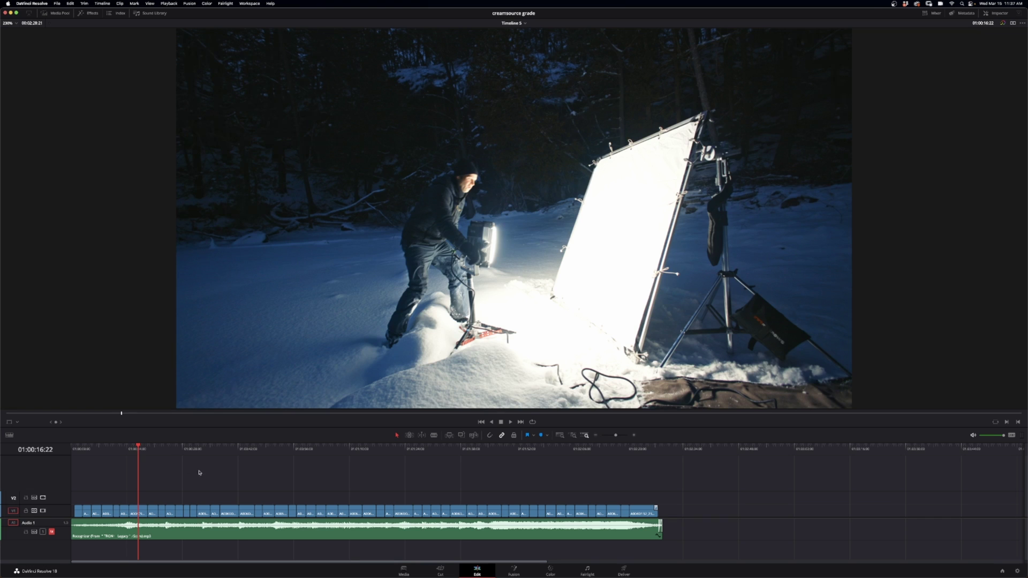
click(155, 451)
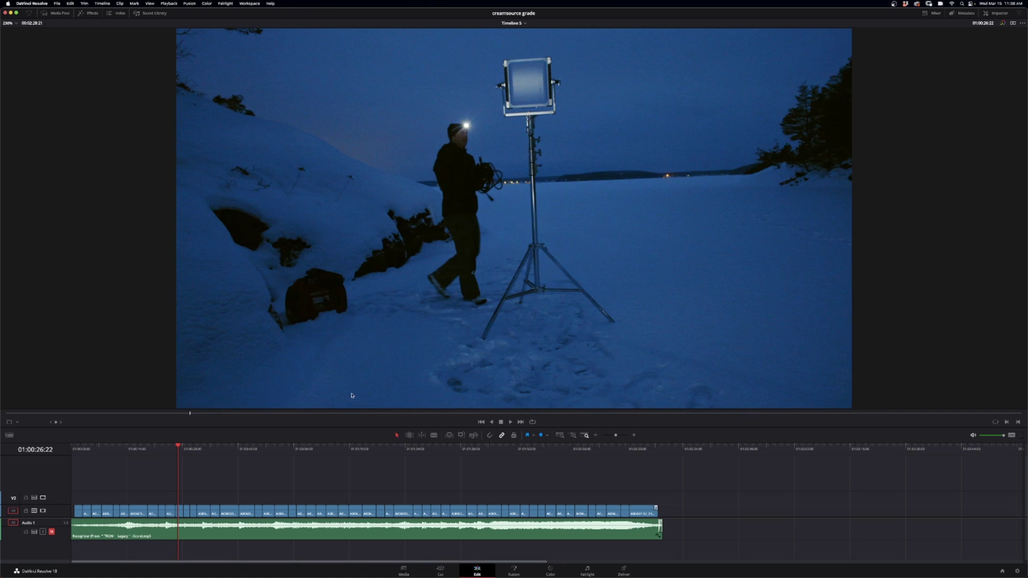
click(184, 456)
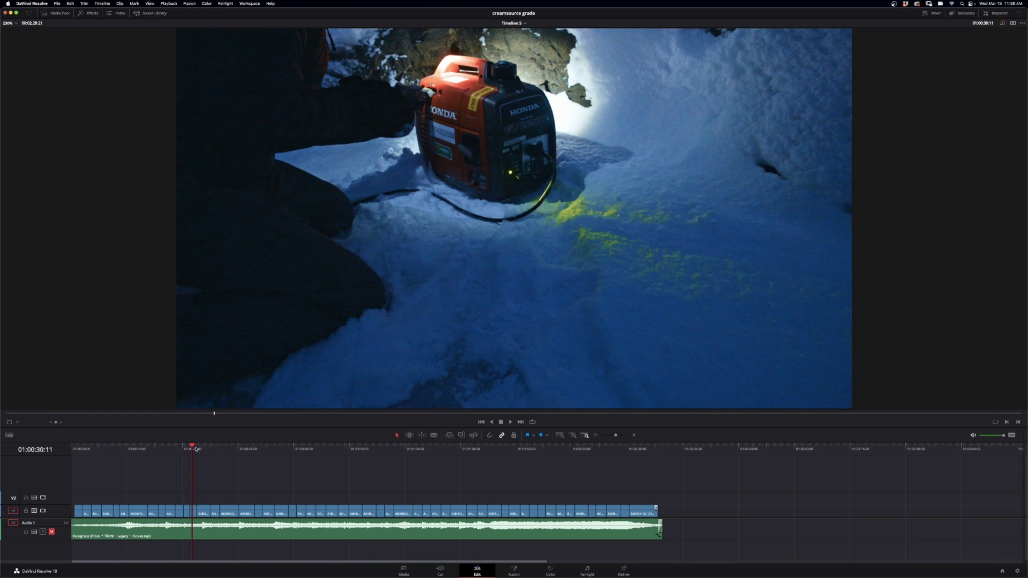
drag(194, 449, 208, 450)
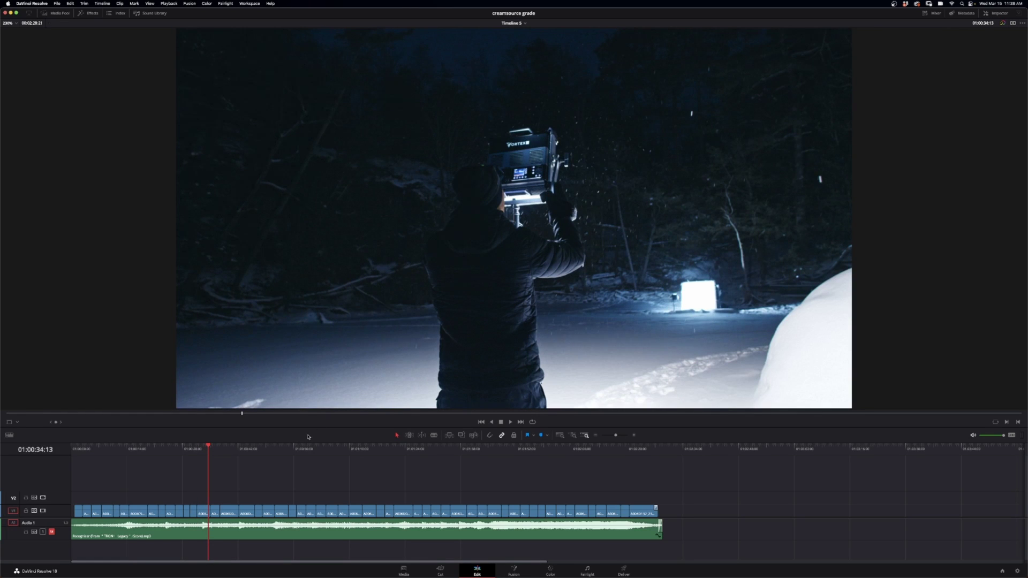
drag(207, 449, 265, 450)
Load the edit timeline and play it from its opening shot of the figure on the frozen lake
click(522, 23)
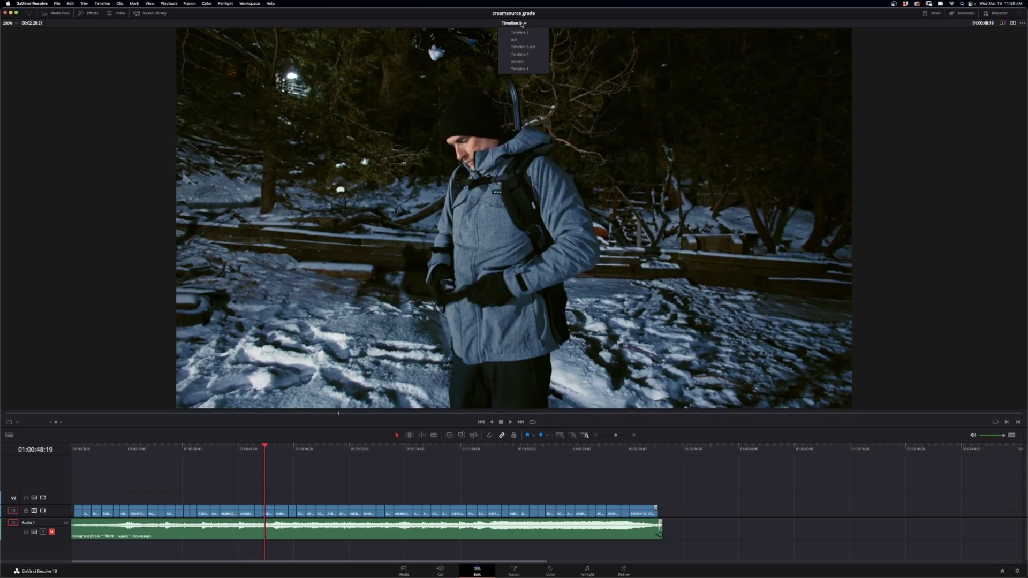
click(535, 40)
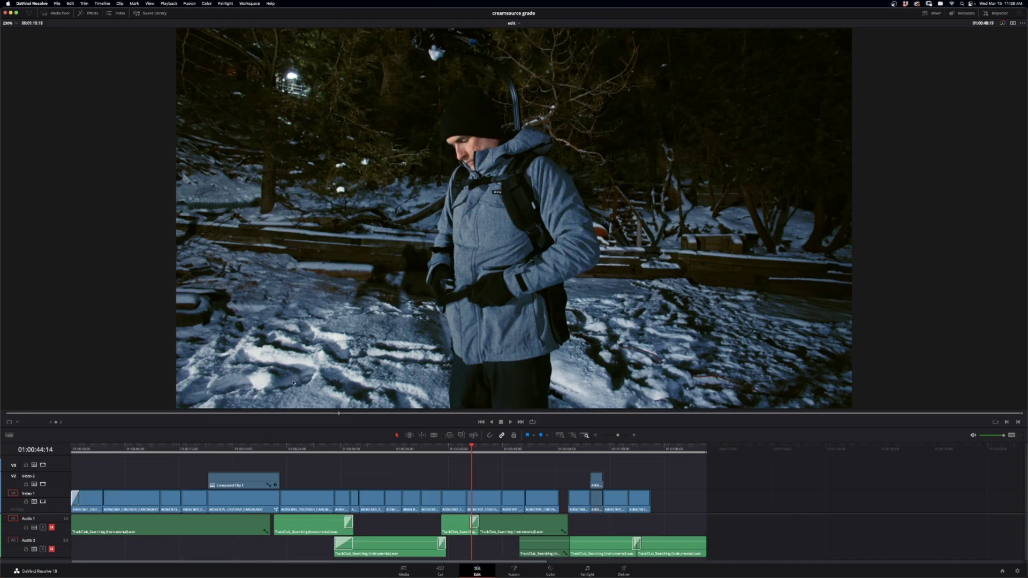
drag(115, 448, 81, 460)
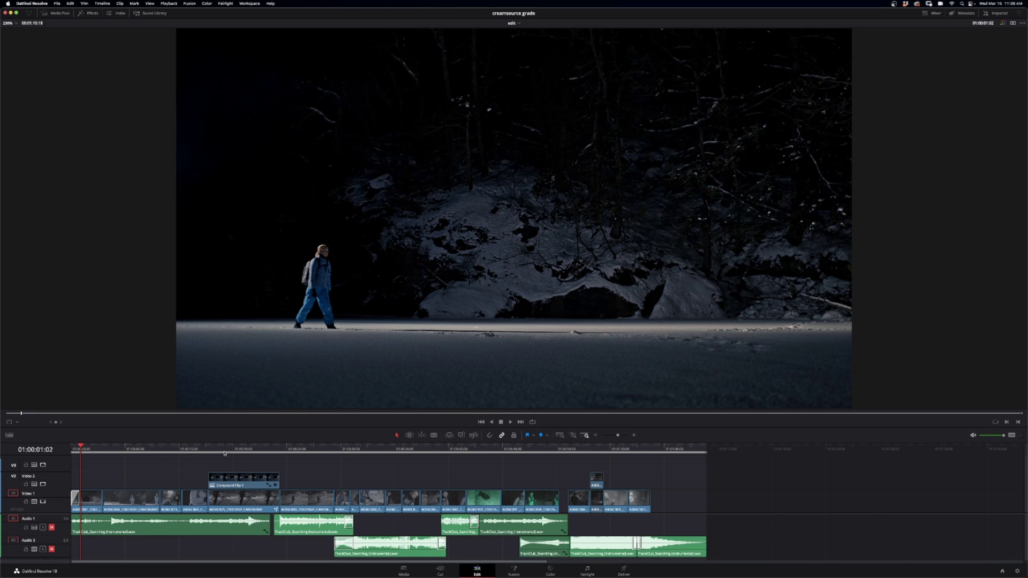
key(space)
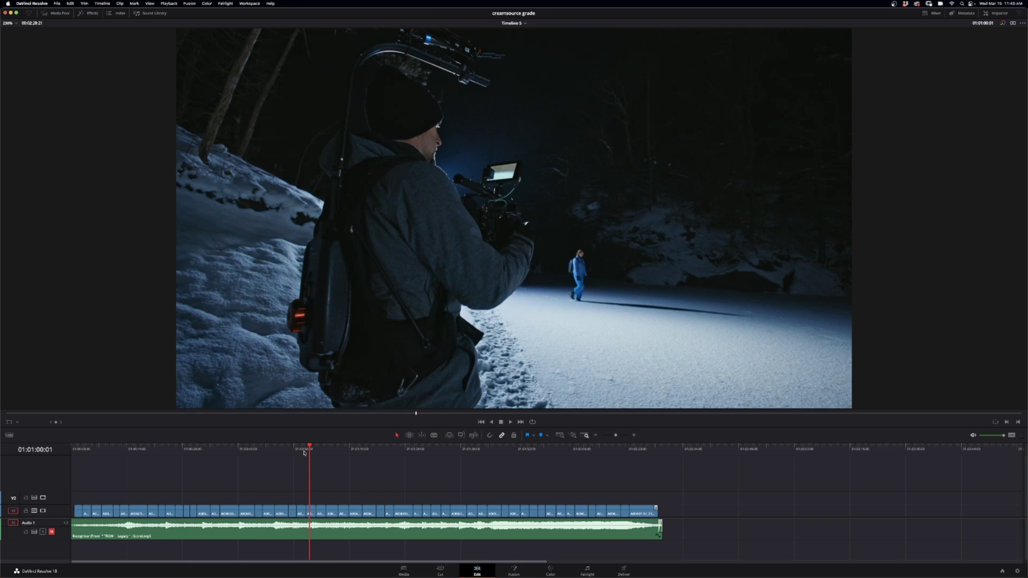
Move the playhead ahead to the crew filming the walker on the frozen lake
drag(304, 453, 341, 447)
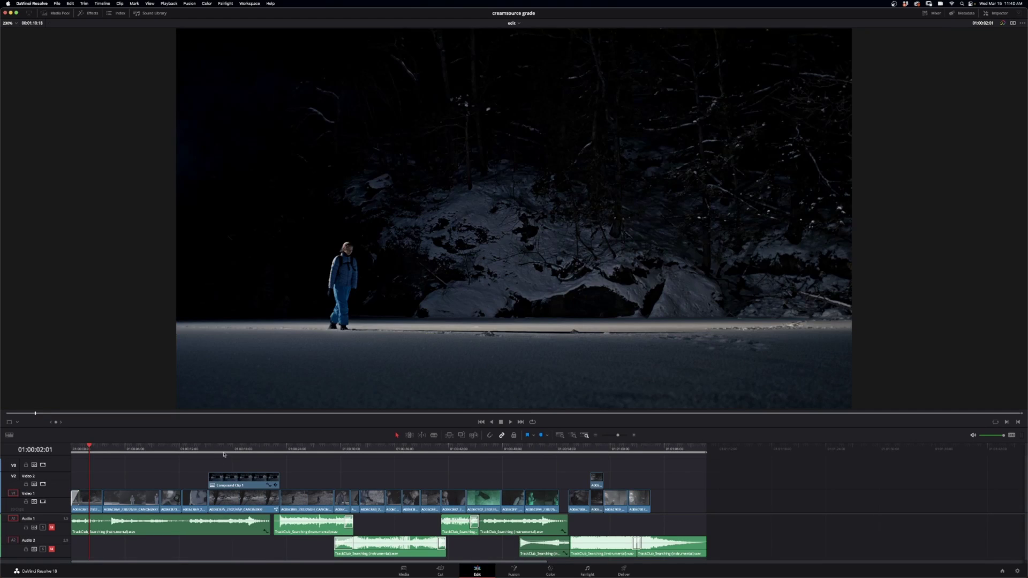
Play the edit's close-up of the woman raising her phone from around 01:00:12, then list the timelines
drag(235, 450, 186, 451)
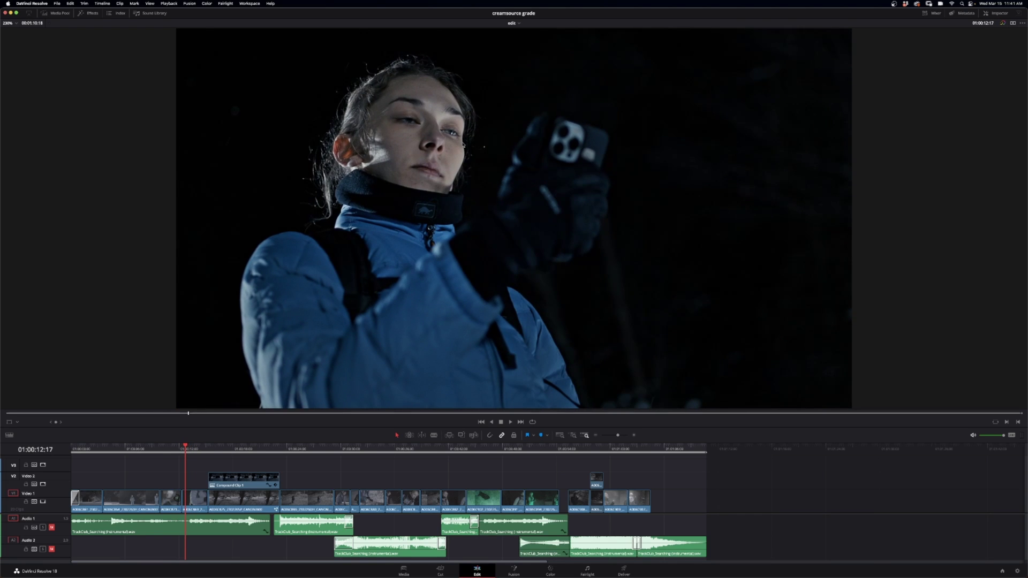
key(space)
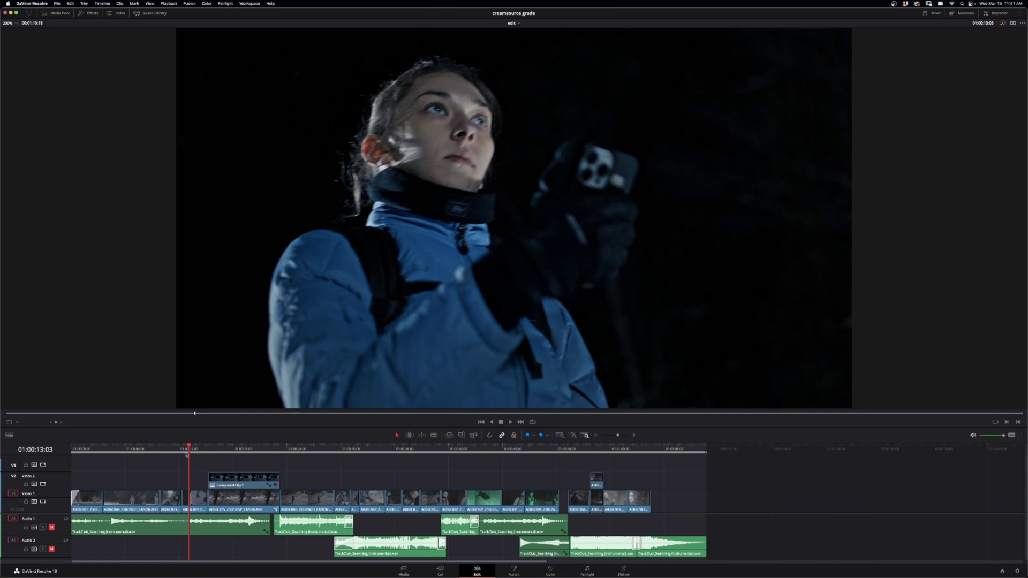
click(513, 23)
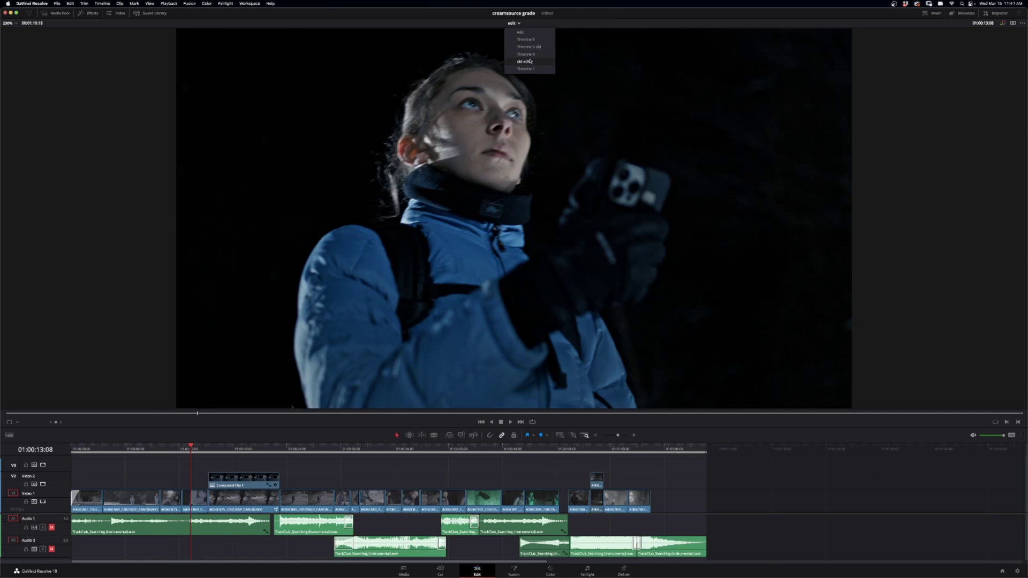
Load Timeline 5 and play through the crew filming the blue-jacketed woman, ending at 01:02:17:17
click(528, 39)
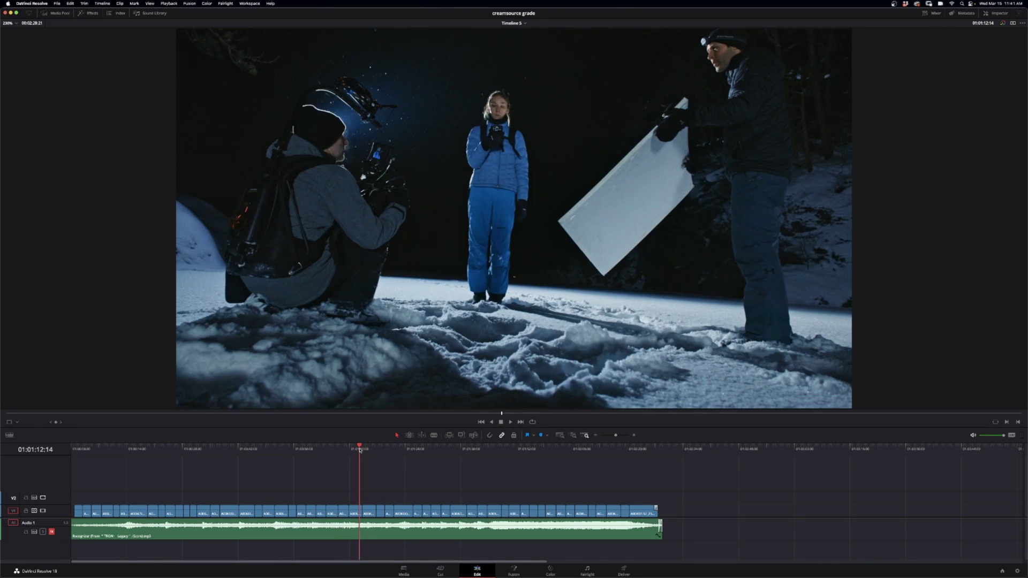
click(360, 451)
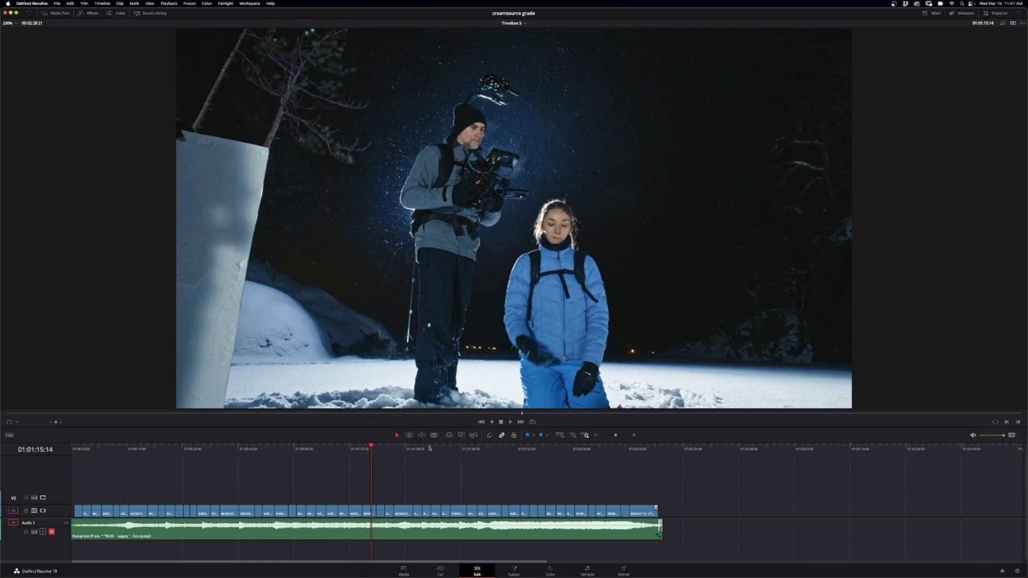
key(space)
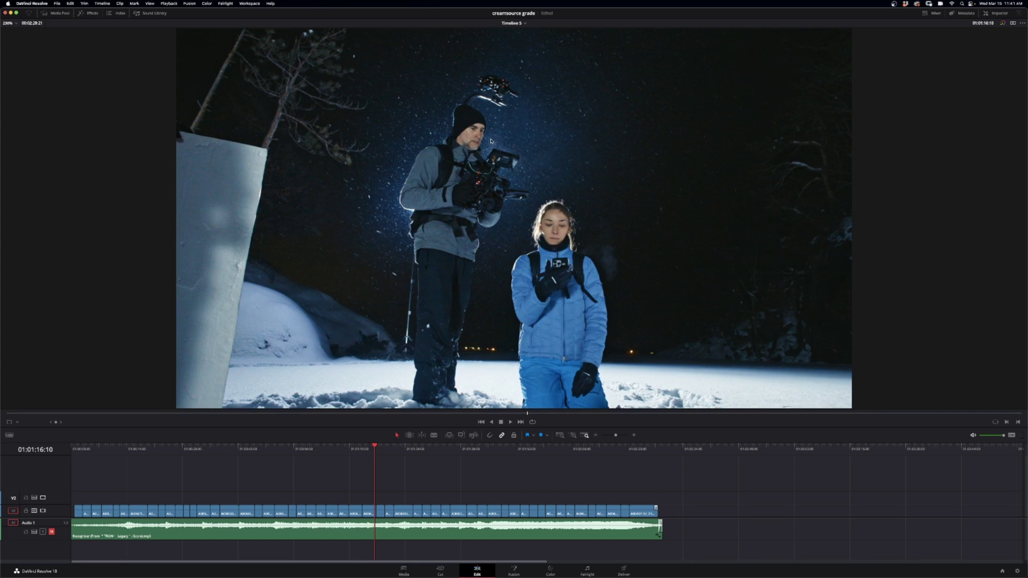
key(space)
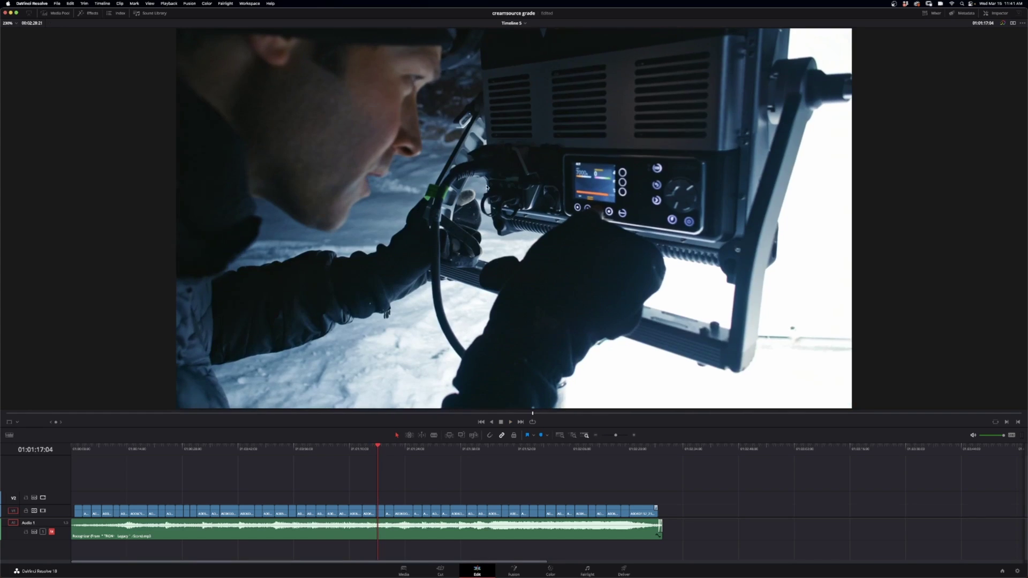
drag(377, 450, 362, 451)
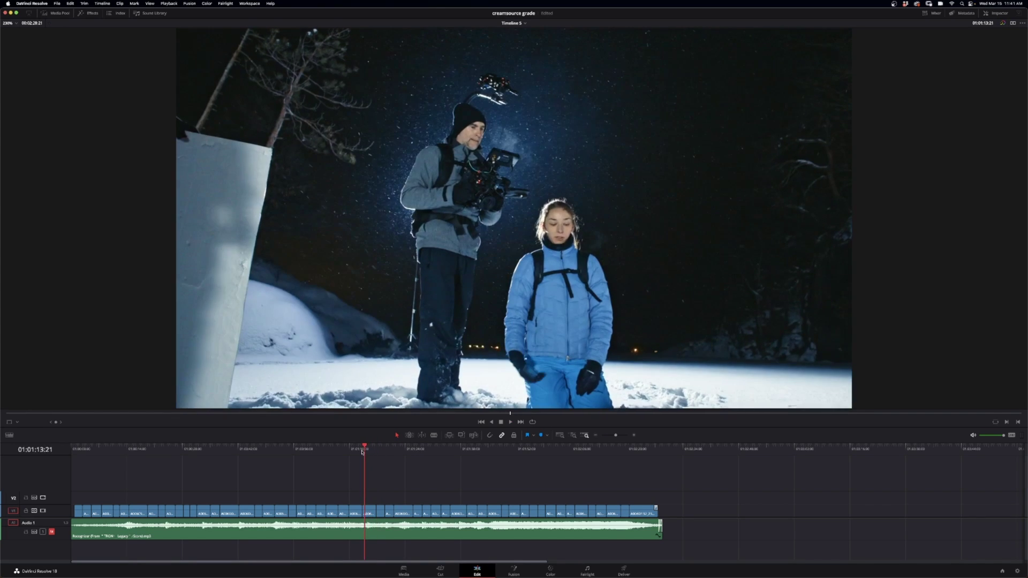
key(space)
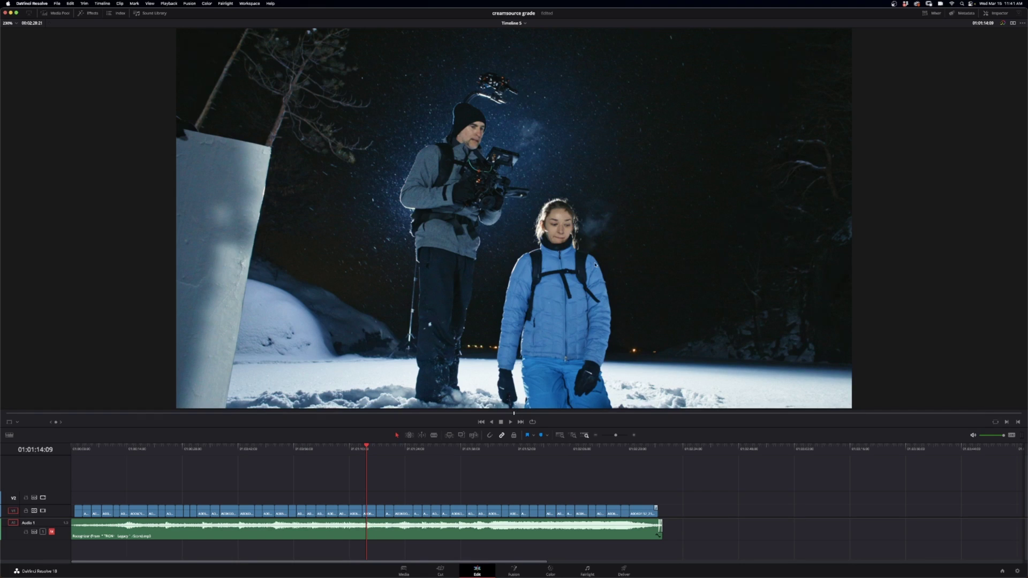
click(374, 450)
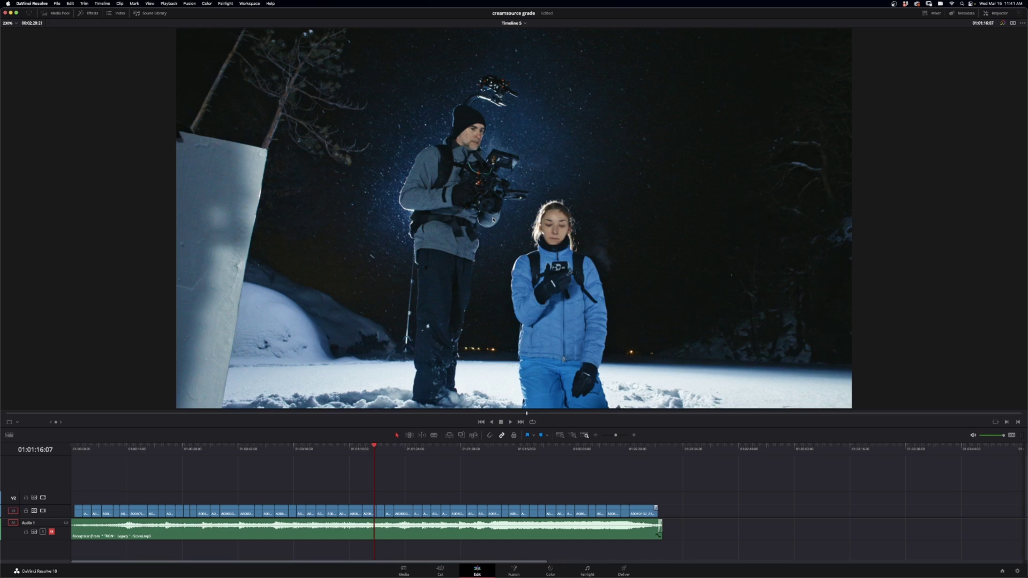
click(395, 448)
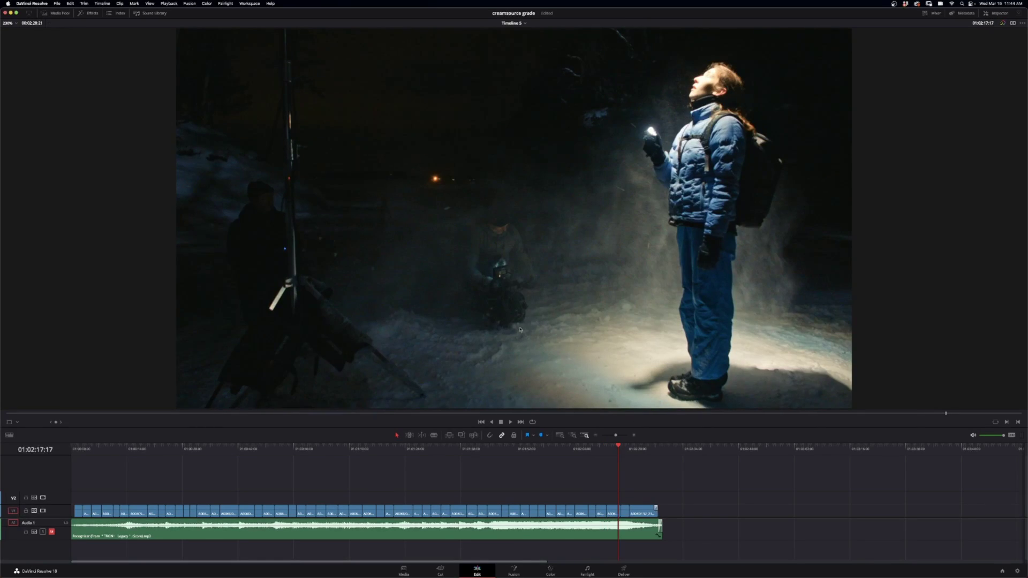
Play Timeline 5's ladder-and-lamp setup shot near 01:02:20 and step back slightly within it
drag(619, 450, 636, 448)
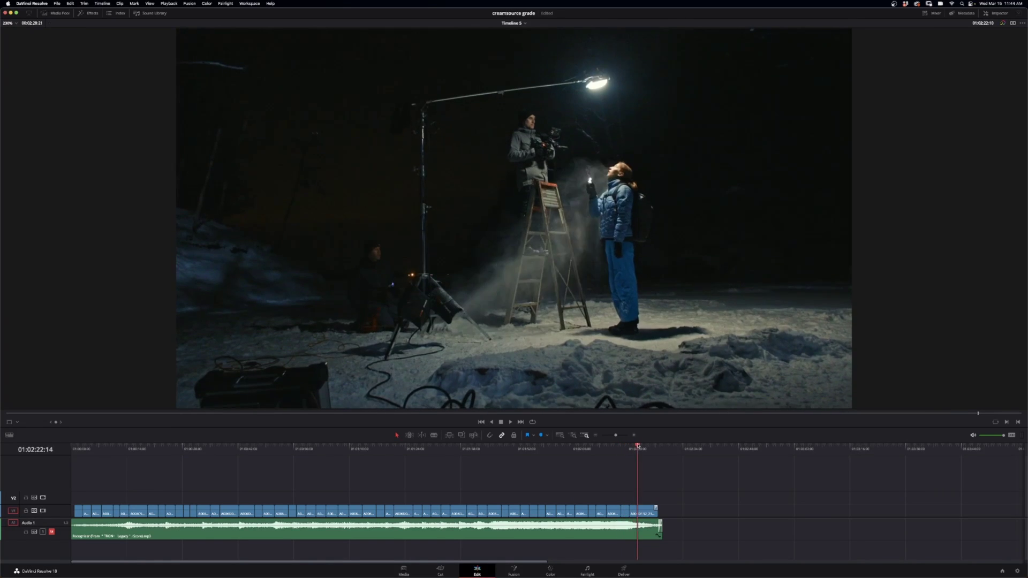
key(space)
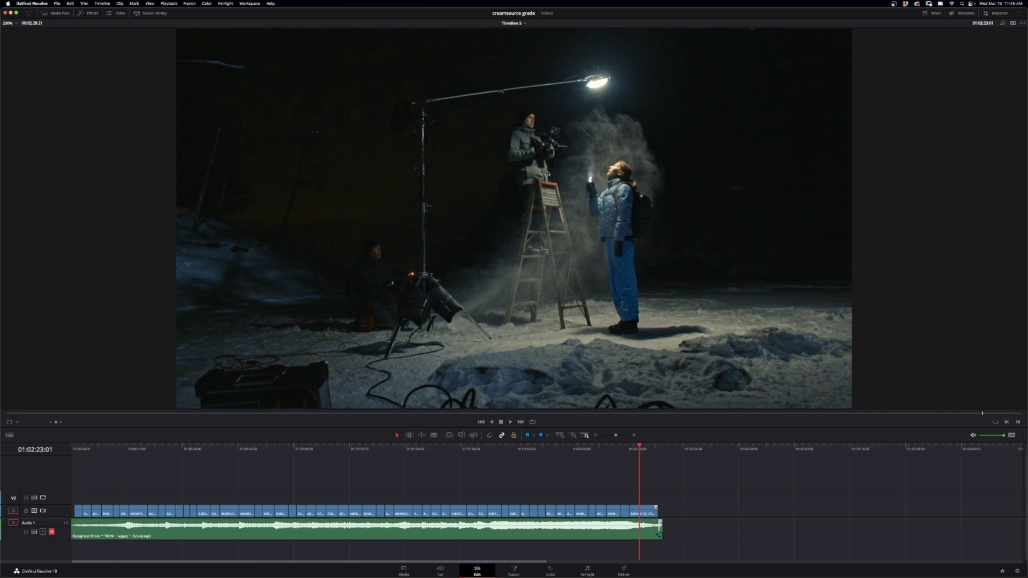
click(636, 449)
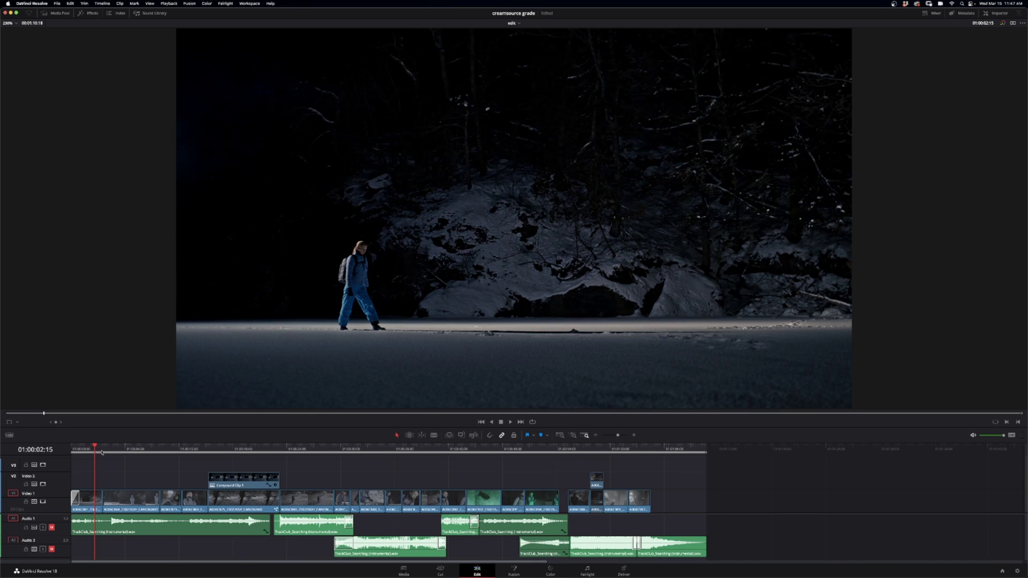
Scrub the edit timeline ruler near the opening frozen-lake shot toward 01:00:56
mouse_move(98, 451)
mouse_down()
mouse_move(89, 450)
mouse_move(112, 447)
mouse_up()
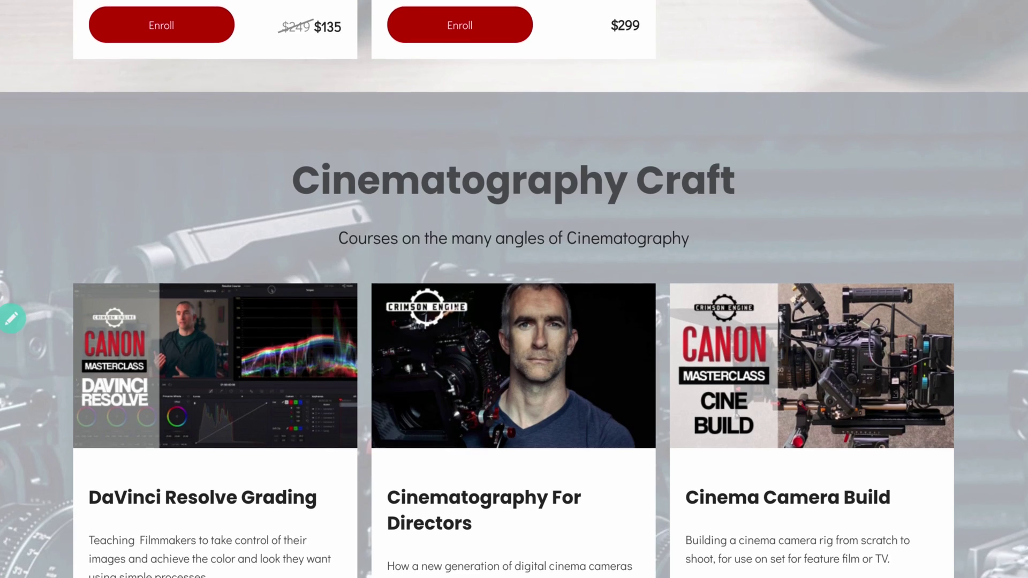
Scroll the course page down to the Industry Masterclass section and the Gear Management card
scroll(964, 534, down, 6)
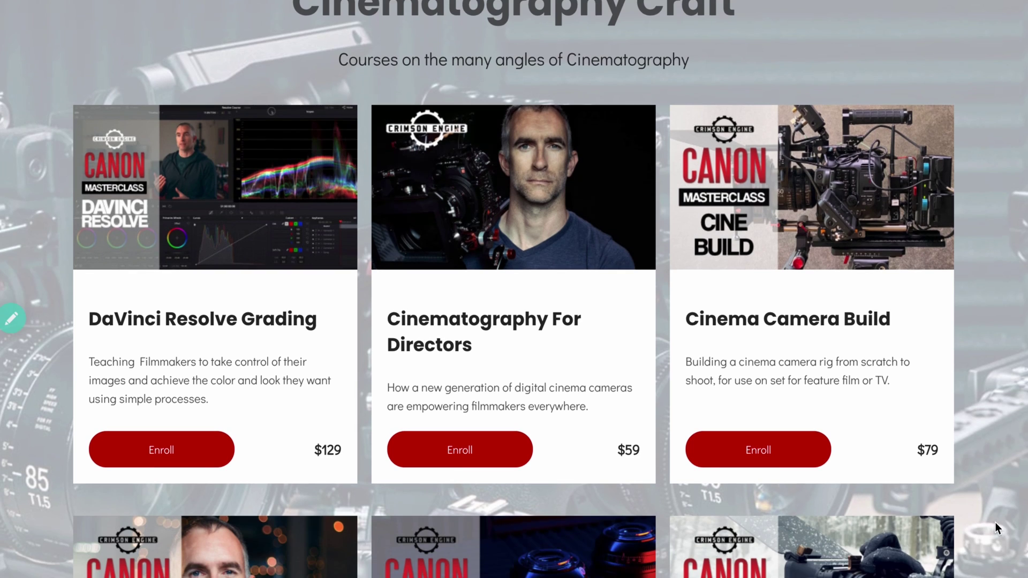
scroll(996, 518, down, 15)
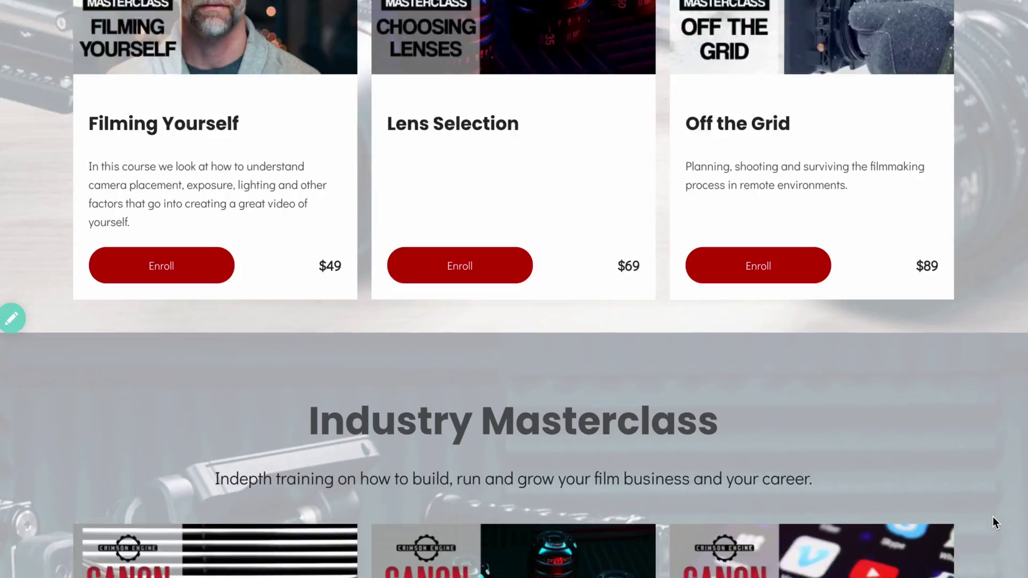
scroll(992, 517, down, 4)
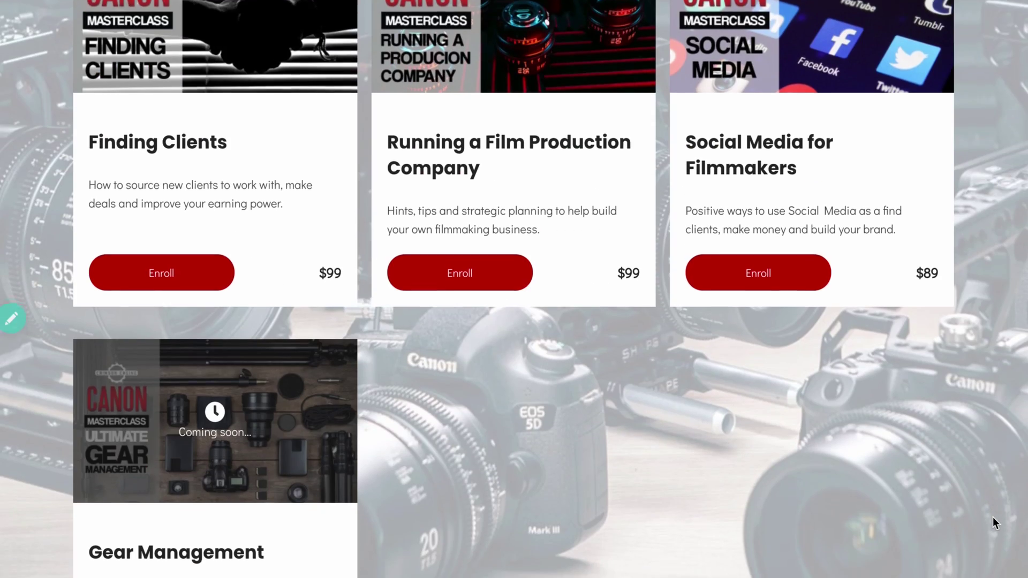